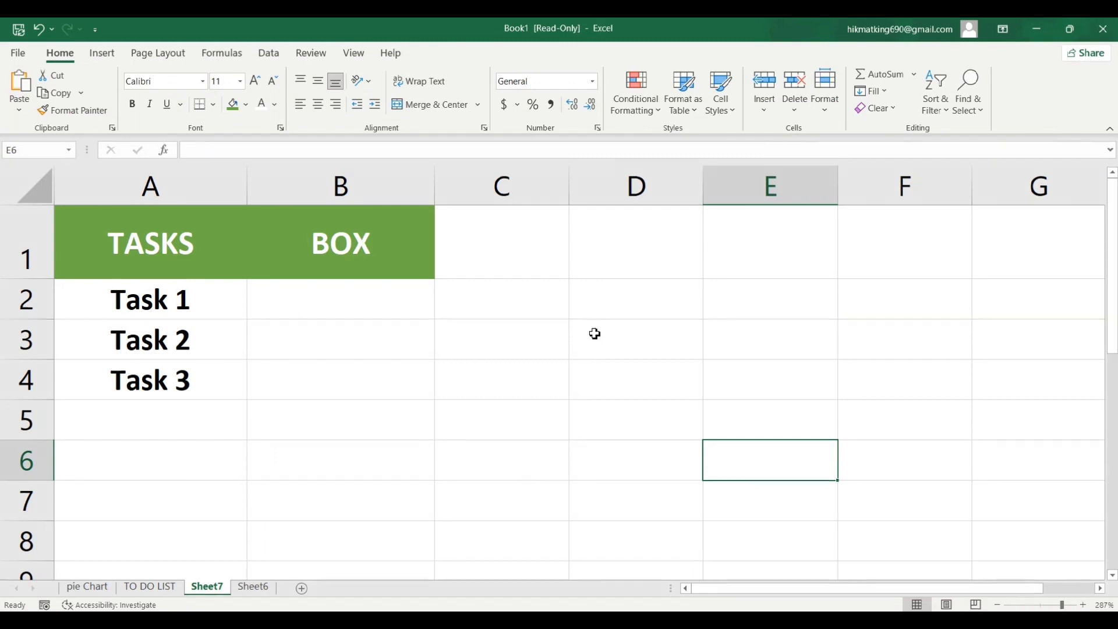
- Enable the Developer tab through Customize the Ribbon and confirm
right_click(632, 129)
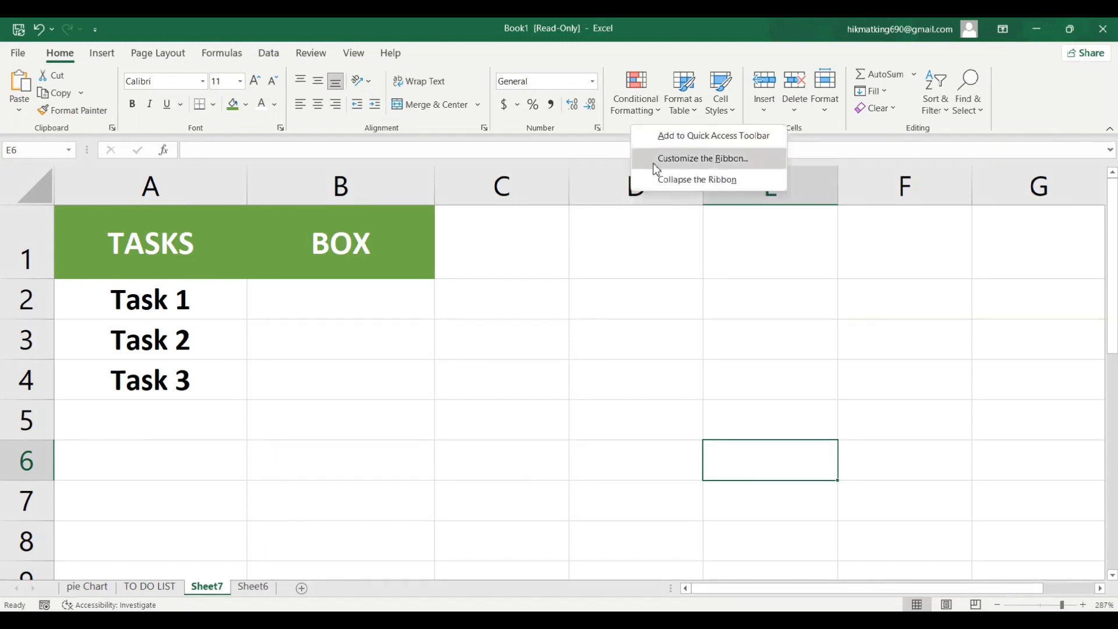
left_click(690, 159)
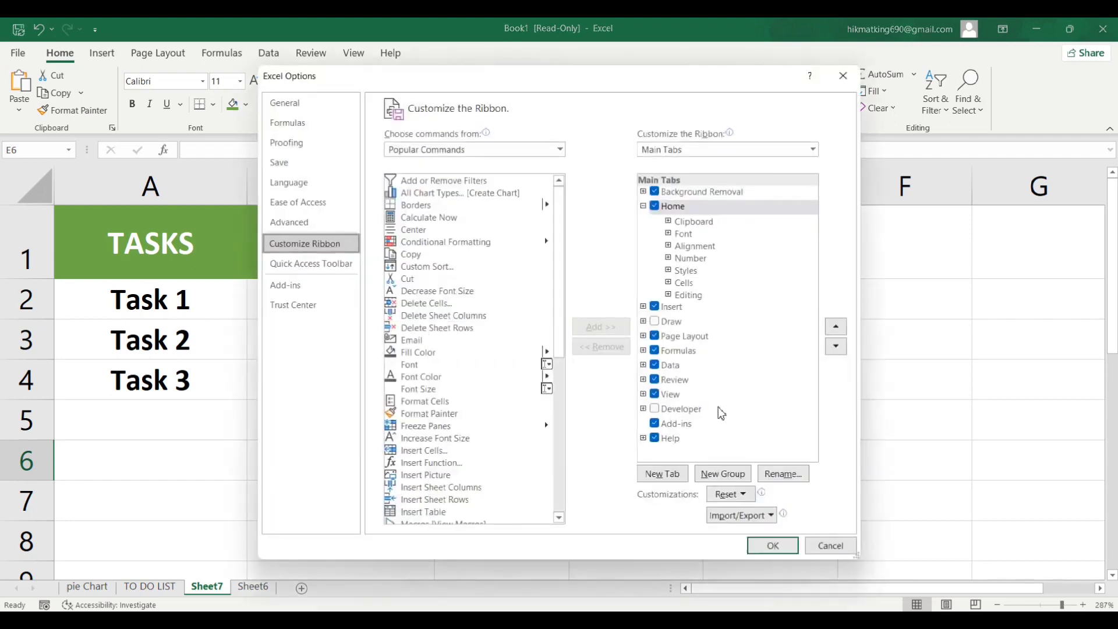
left_click(655, 409)
left_click(773, 545)
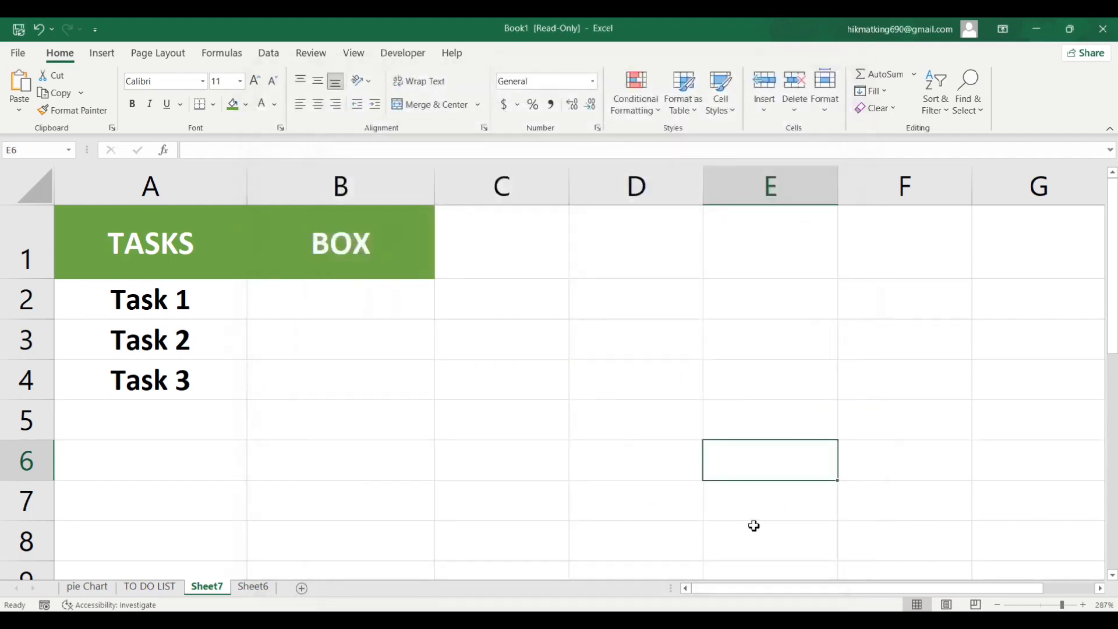
- Pick the Form Controls check box from the Developer Insert list
left_click(402, 53)
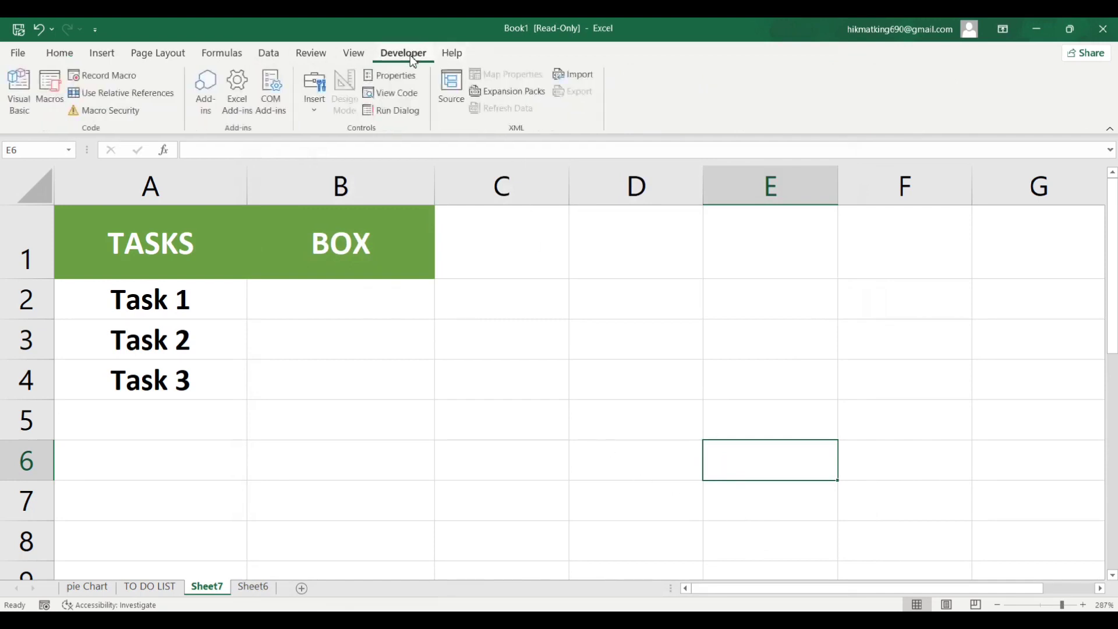
left_click(313, 105)
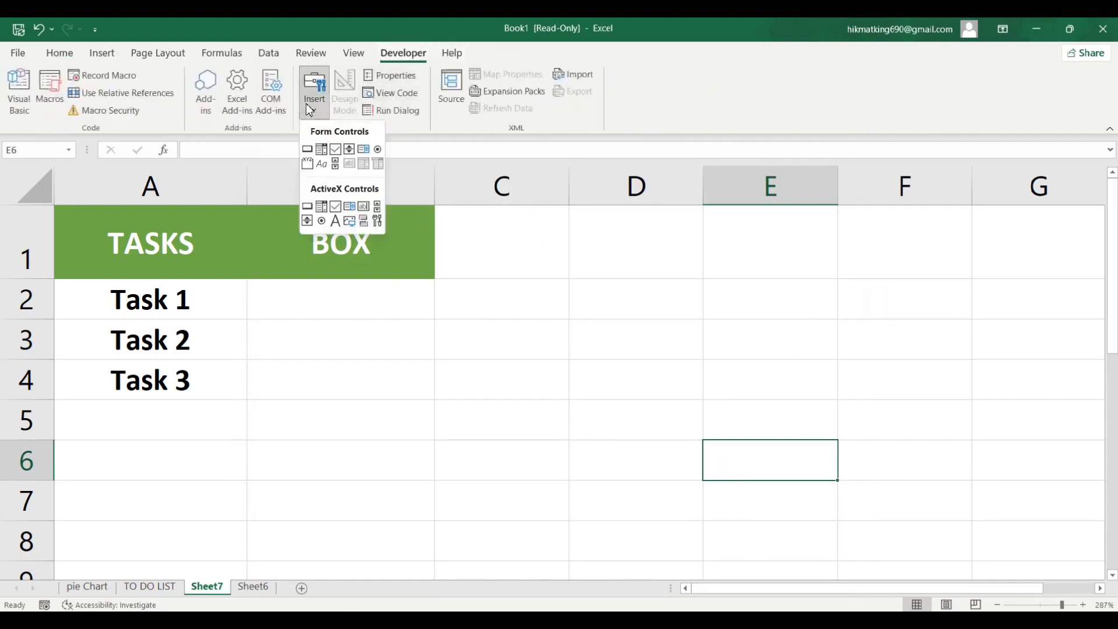
left_click(336, 150)
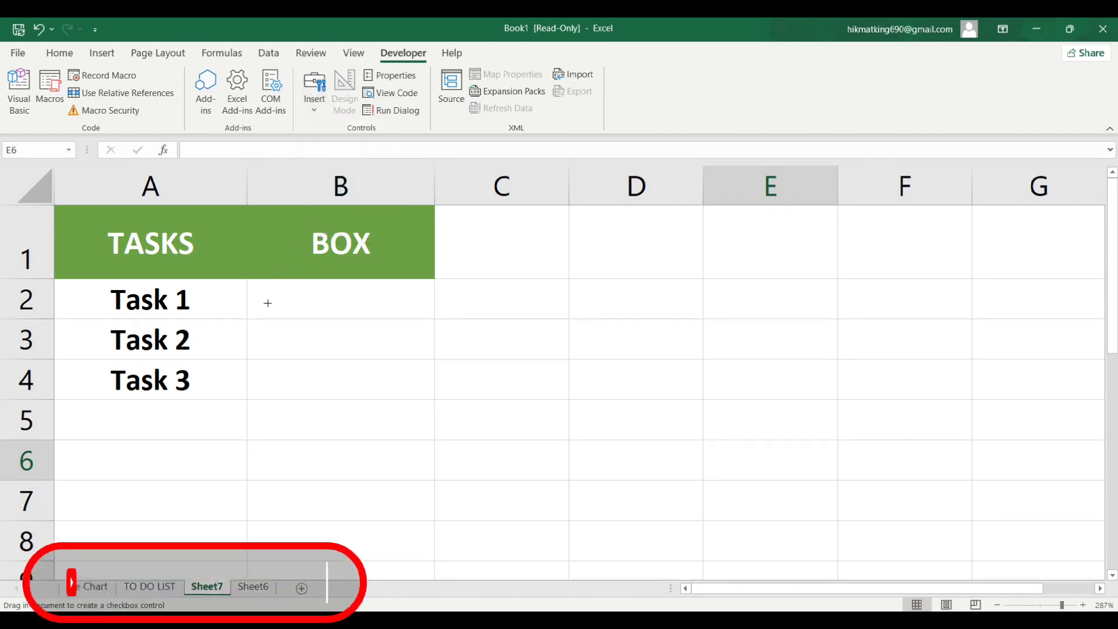
- Place the checkbox in B2, delete its caption and shrink it to the box alone
left_click(267, 302)
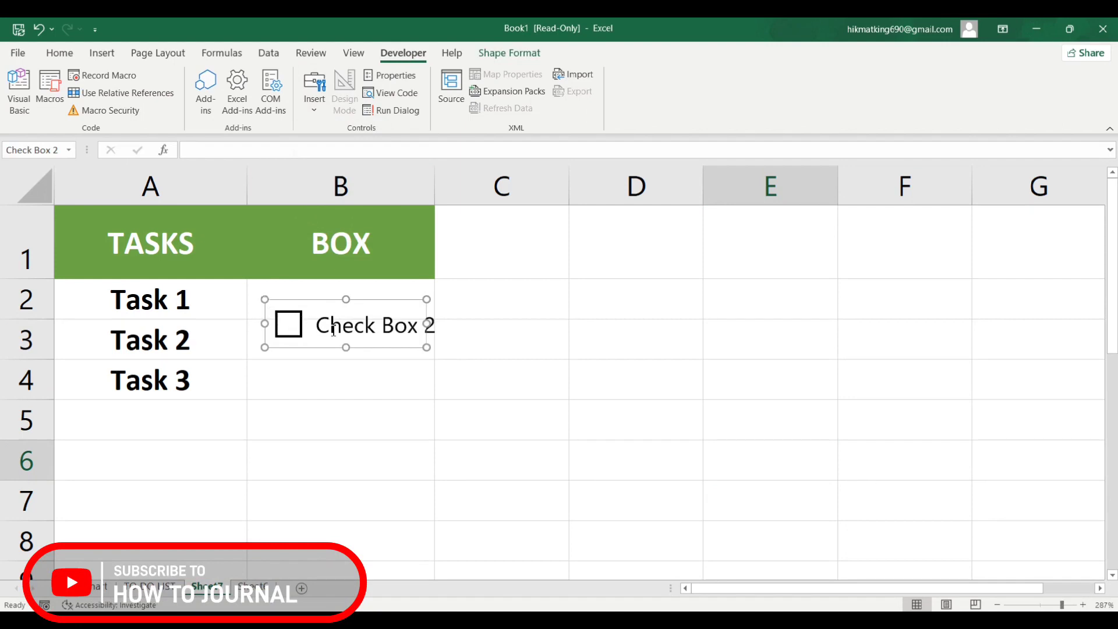
left_click(377, 325)
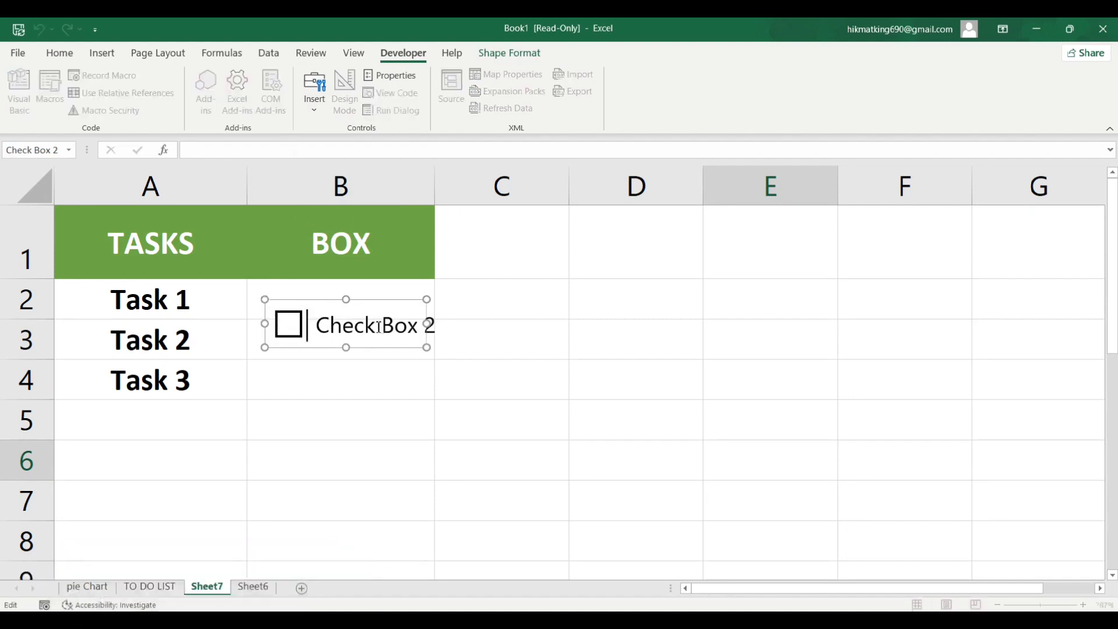
key("ctrl+Right")
key("ctrl+Right")
key("BackSpace")
key("BackSpace")
key("BackSpace")
key("BackSpace")
key("BackSpace")
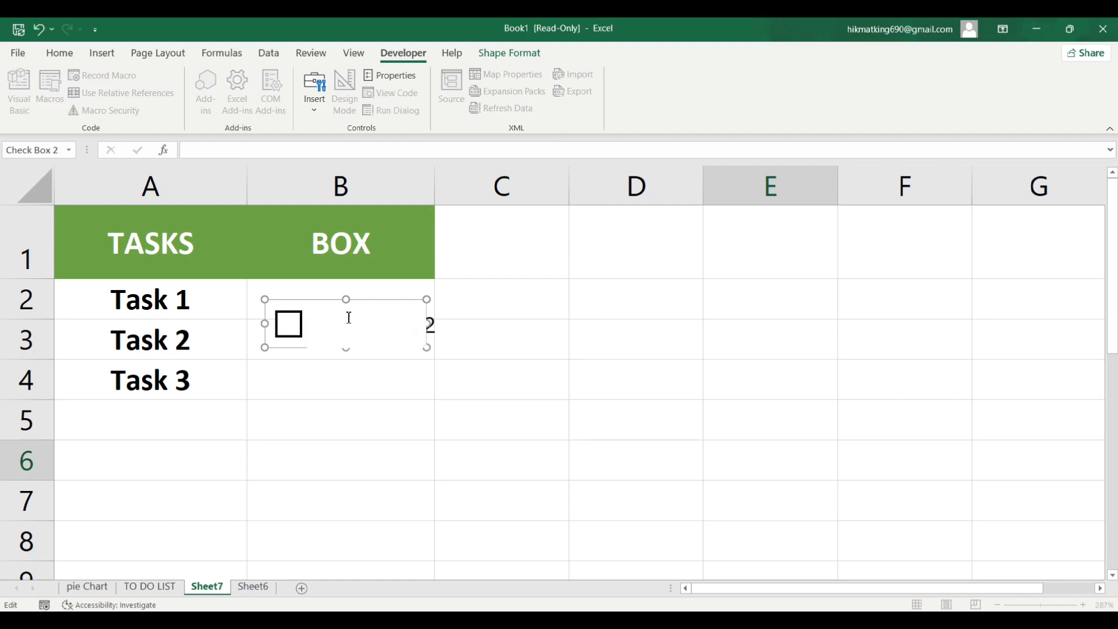
mouse_move(427, 324)
left_mouse_down()
mouse_move(332, 325)
mouse_move(351, 290)
left_mouse_up()
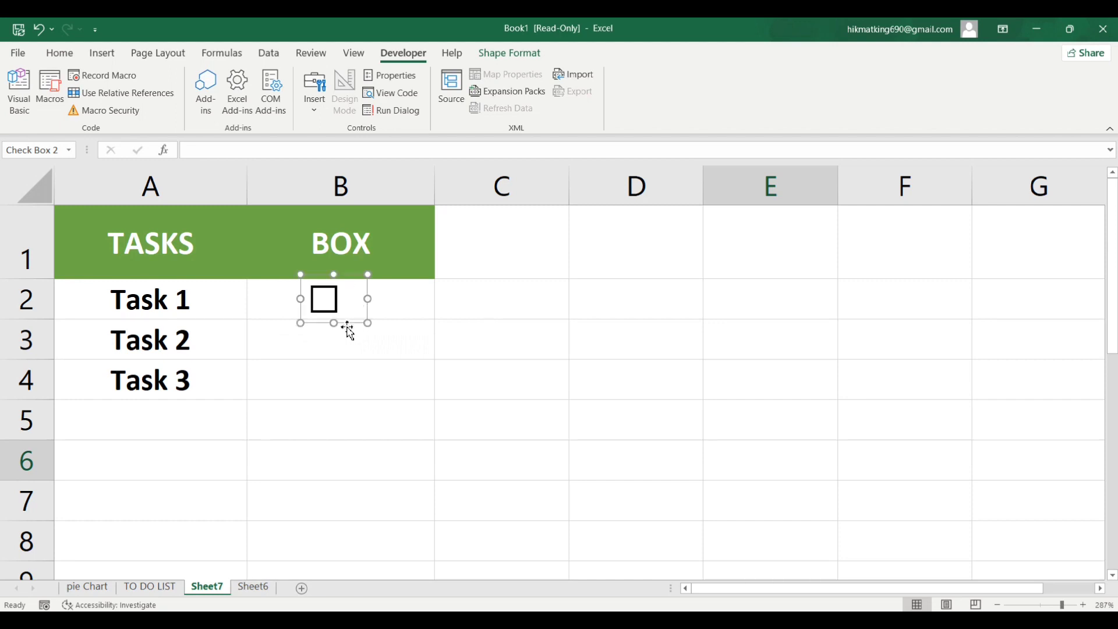
- Fill the unlabeled checkbox from B2 down into B3 and B4 beside Task 2 and Task 3
left_click(416, 307)
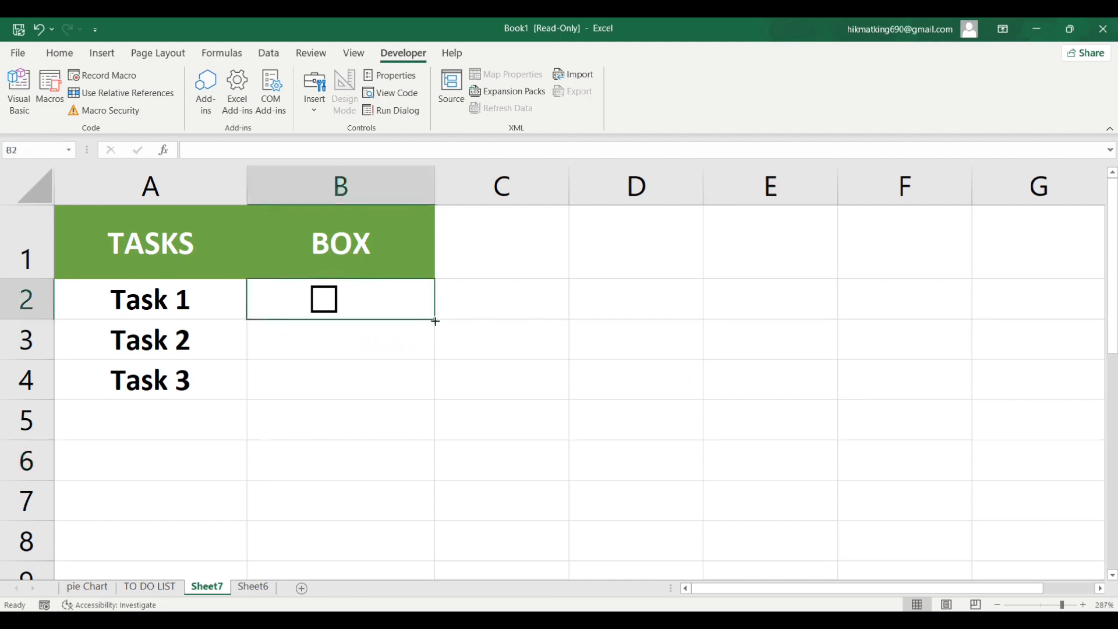
left_click_drag(434, 319, 429, 394)
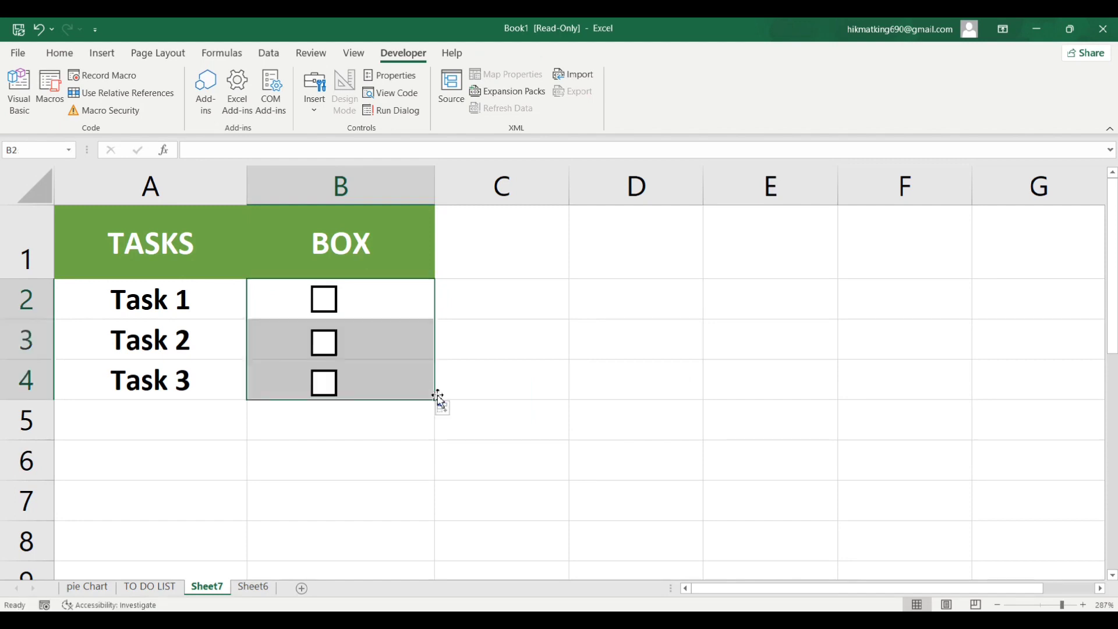
left_click(487, 393)
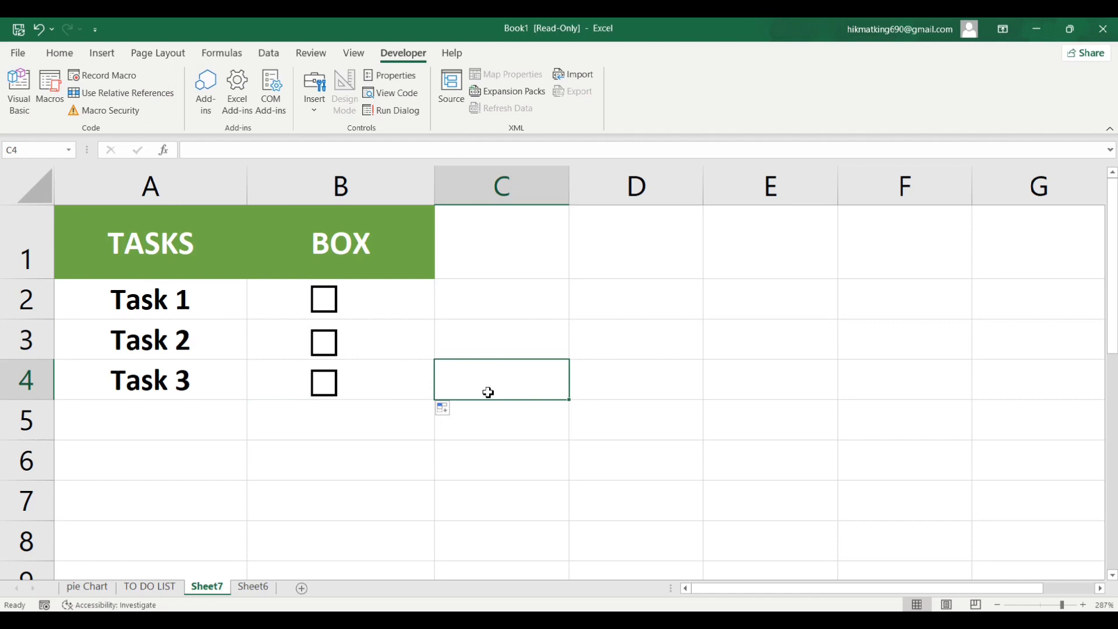
left_click(244, 288)
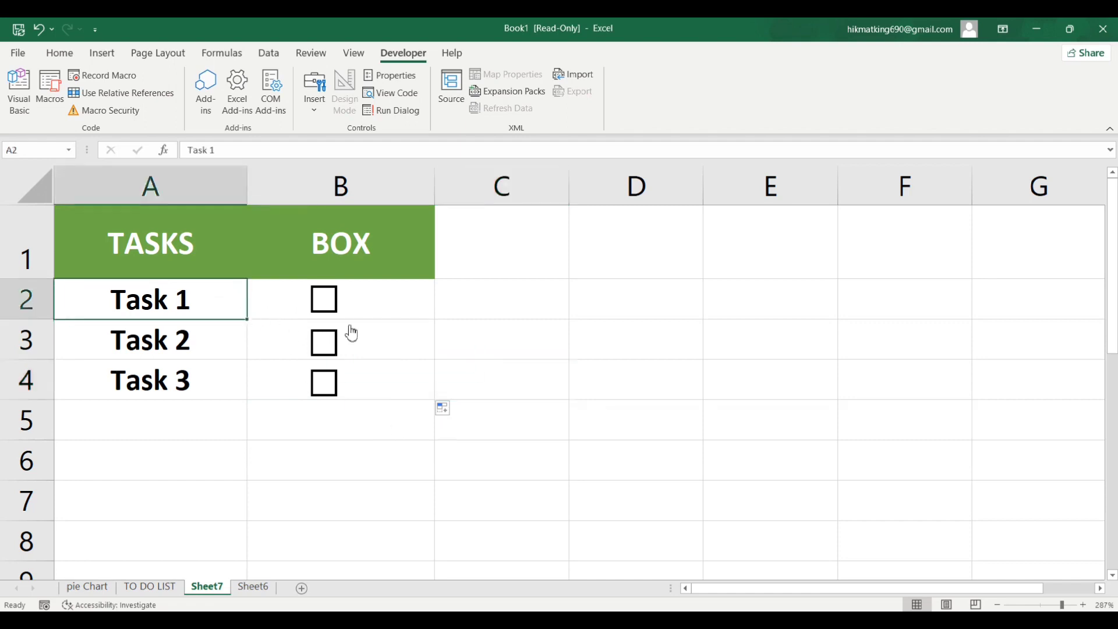